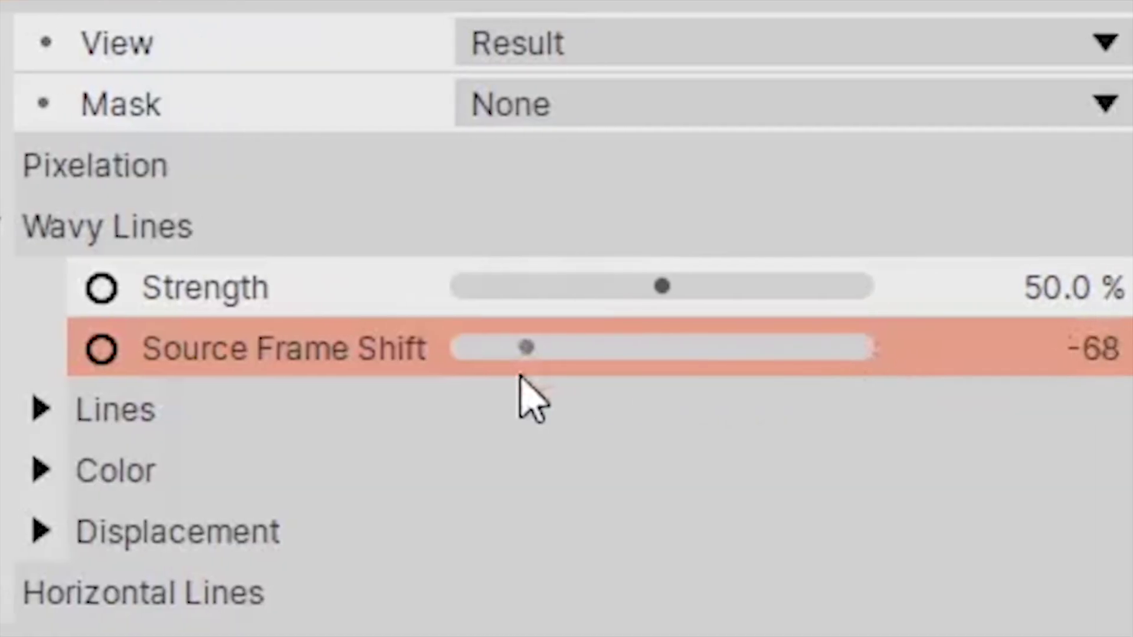
- Raise the wavy lines source frame shift to 100 and tint them blue
left_click_drag(525, 348, 867, 354)
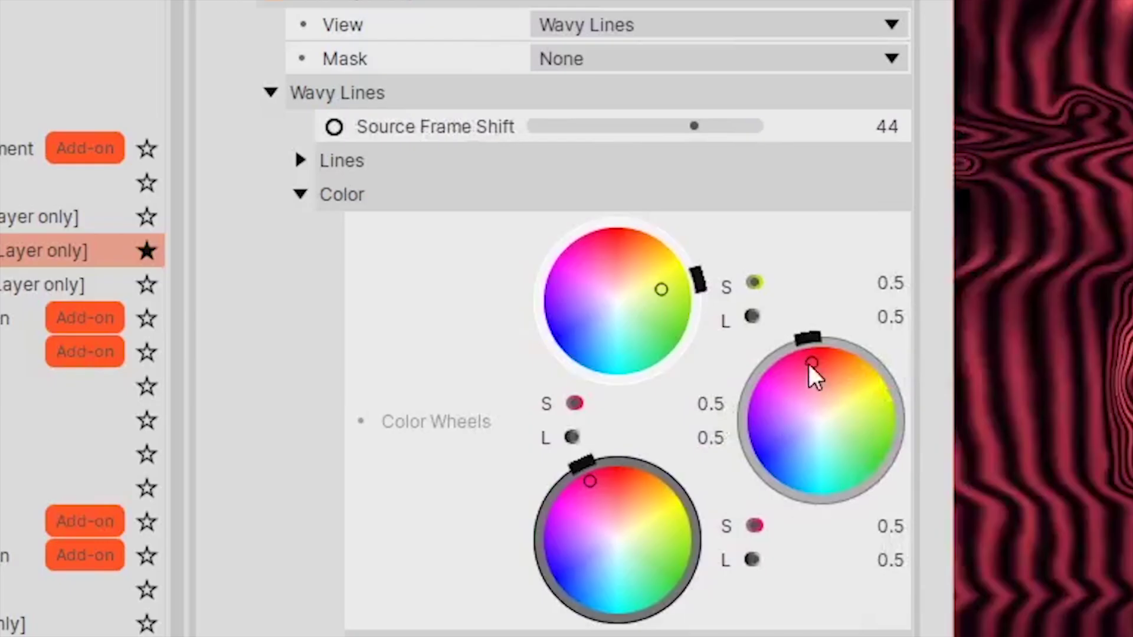
left_click(782, 448)
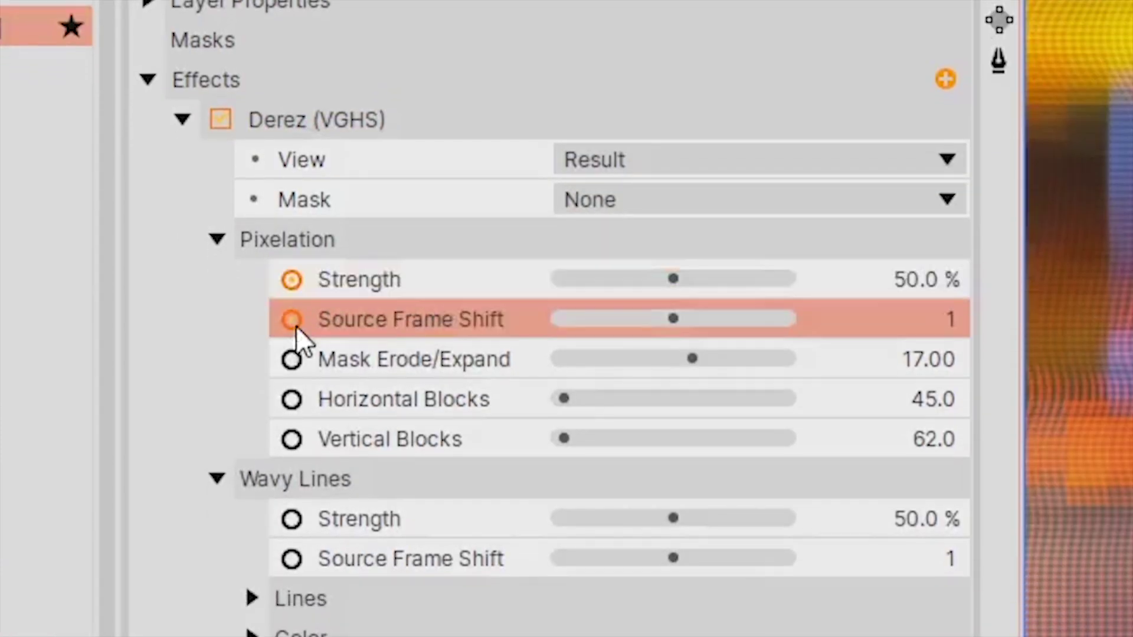
- Keyframe Wavy Lines and Horizontal Lines strength and source frame shift, then play back the glitch
left_click(305, 424)
scroll(301, 399, "down", 2)
left_click(295, 385)
scroll(292, 443, "down", 3)
left_click(291, 484)
left_click(292, 439)
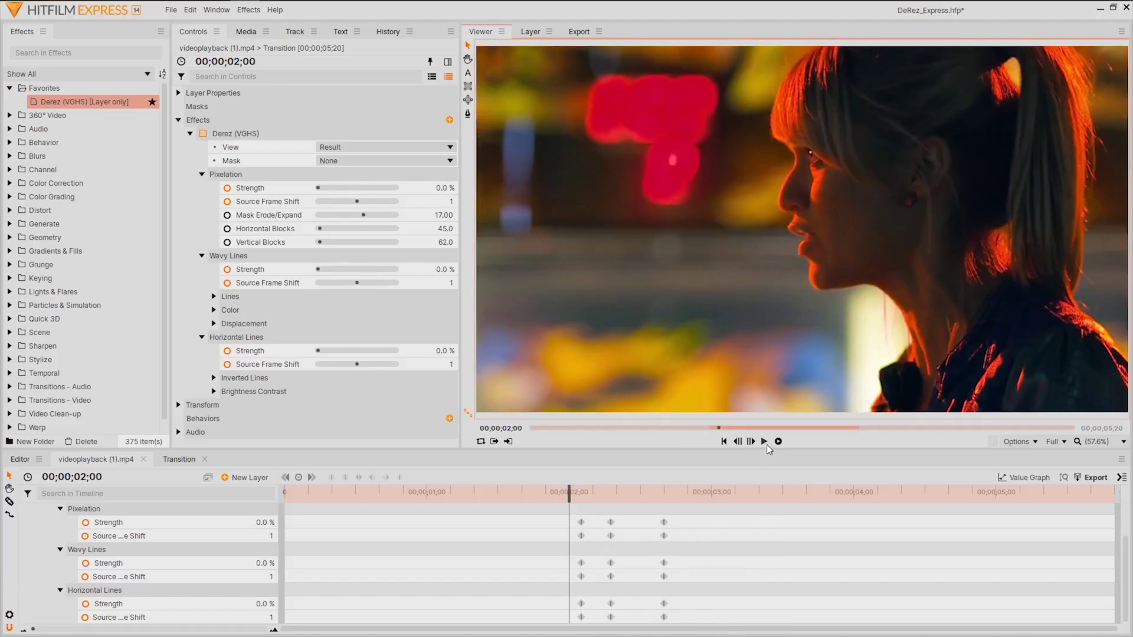
left_click(764, 442)
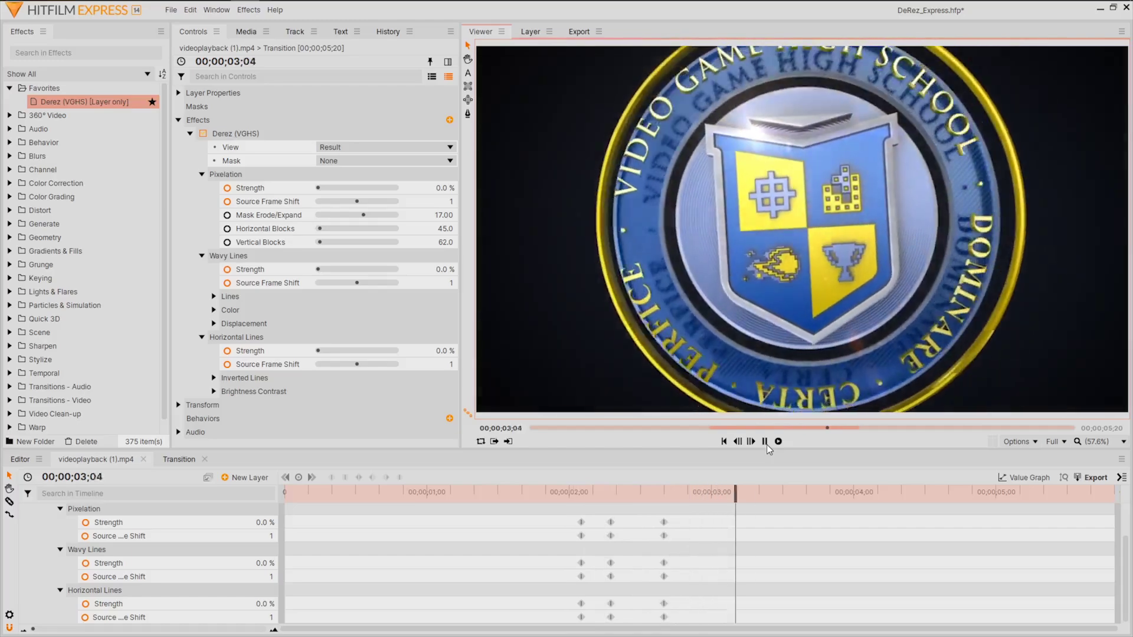